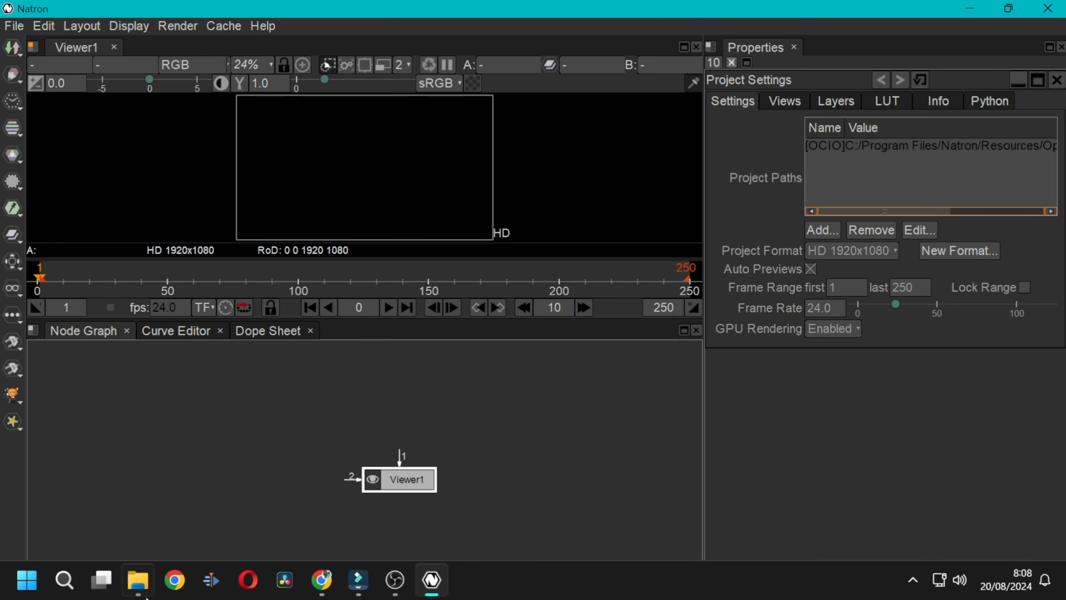
# Bring the video file pantalla_portable.mp4 from the file explorer into the node graph
pyautogui.click(138, 491)
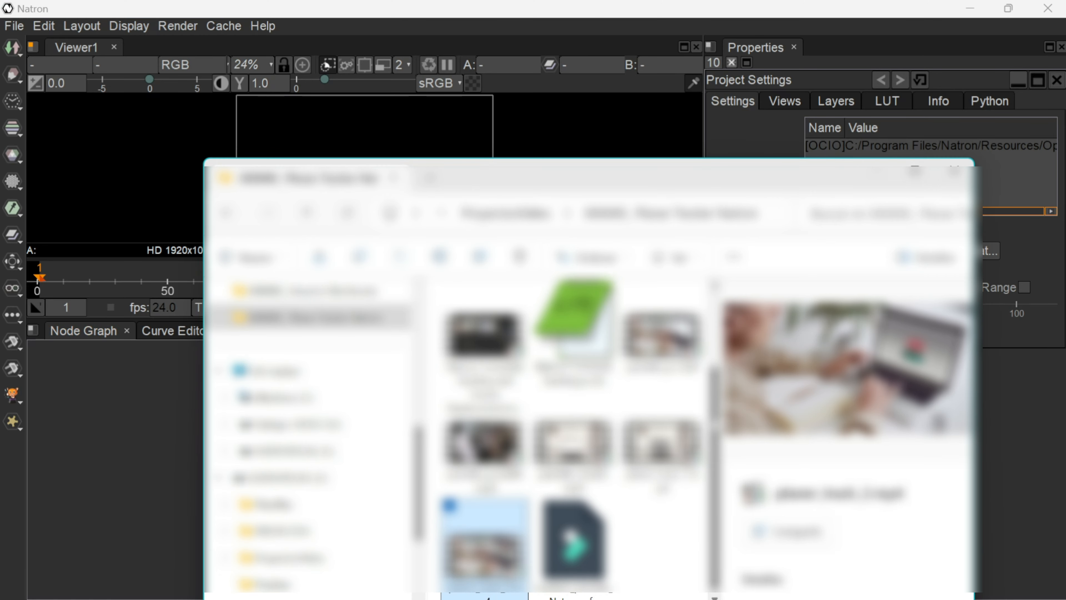
pyautogui.scroll(1, 571, 420)
pyautogui.moveTo(483, 482); pyautogui.dragTo(142, 413)
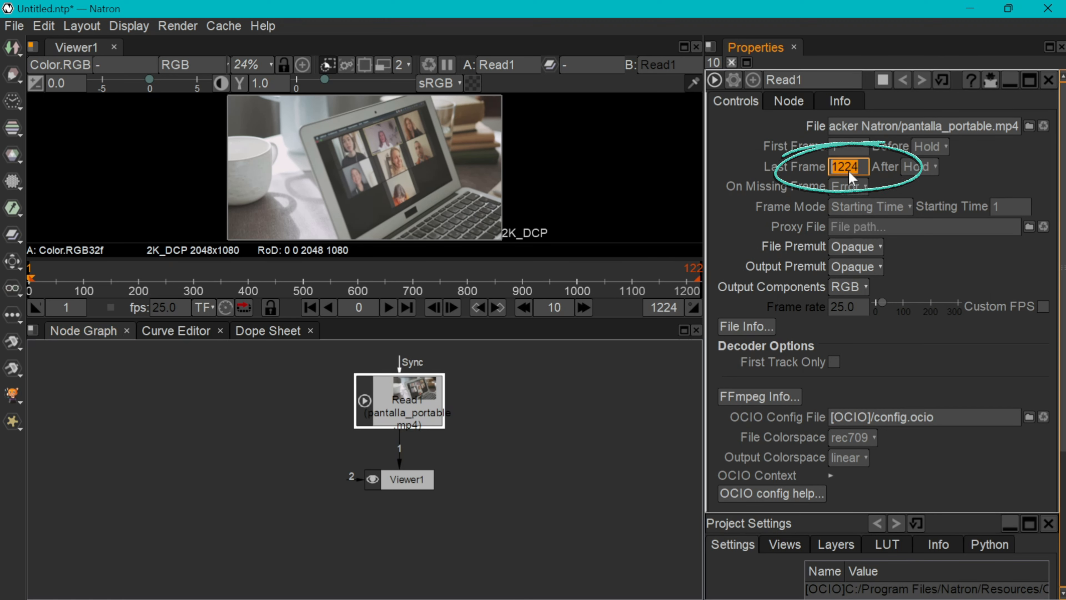
# Play the laptop clip briefly, and move its Read node aside, disconnected from the viewer
pyautogui.press('l')
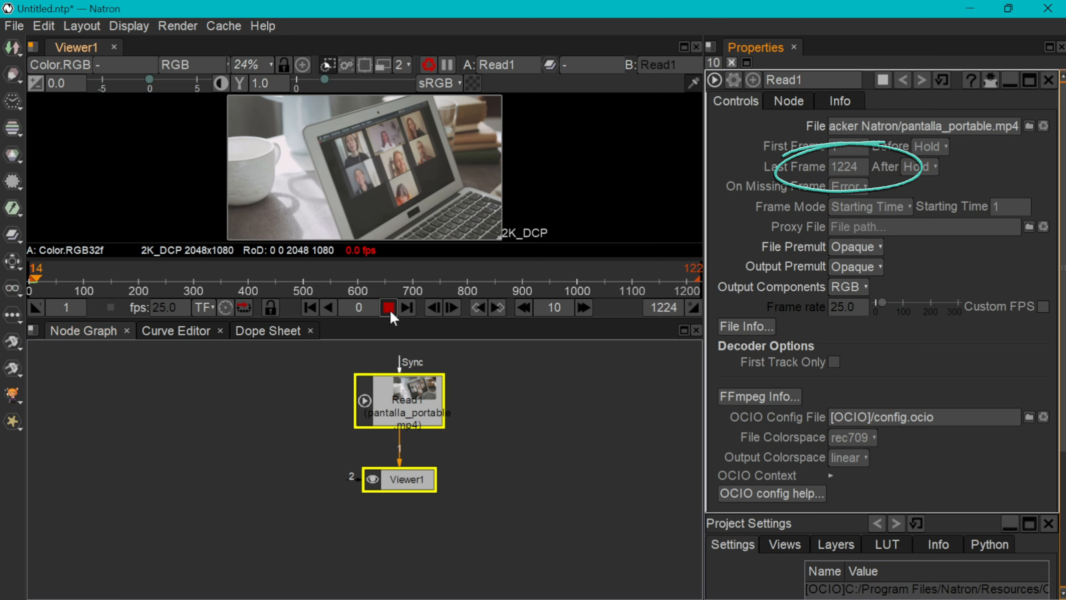
pyautogui.press('k')
pyautogui.moveTo(399, 401); pyautogui.dragTo(196, 396)
pyautogui.moveTo(314, 453); pyautogui.dragTo(240, 478)
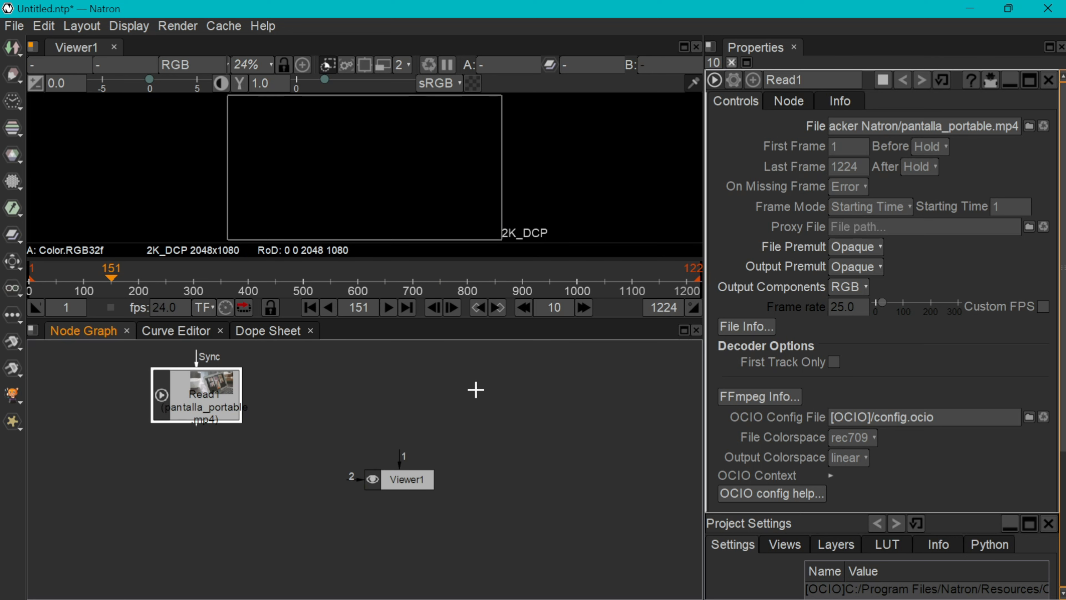
# Add a Read node that loads anima_LOGO.mp4 from the 000000_ Planar Tracker Natron folder
pyautogui.press('Tab')
pyautogui.write('r')
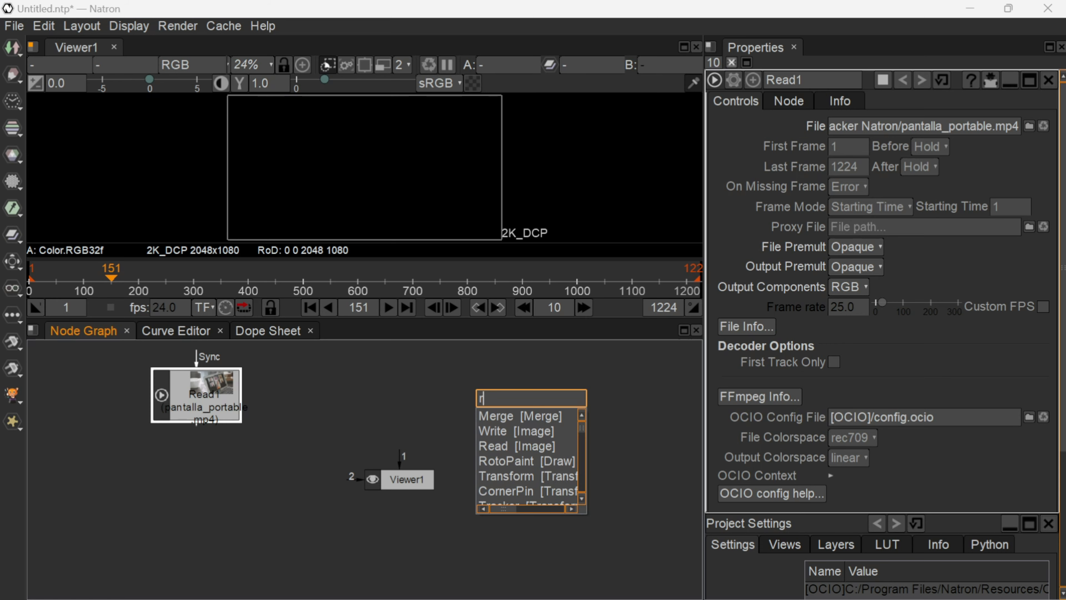
pyautogui.click(517, 445)
pyautogui.click(223, 247)
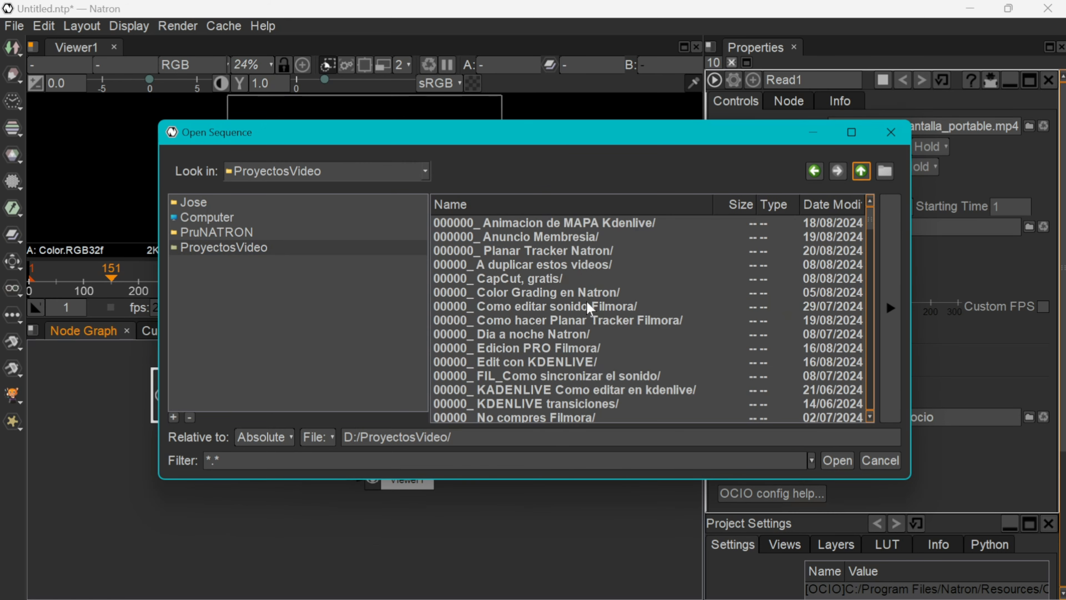
pyautogui.doubleClick(576, 251)
pyautogui.click(462, 223)
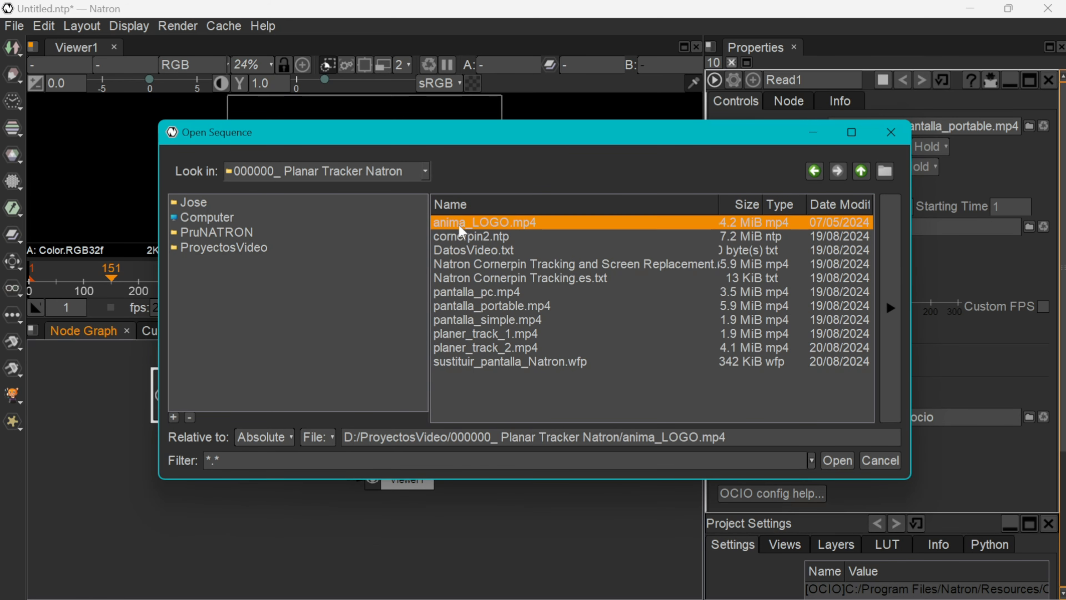
pyautogui.click(838, 460)
pyautogui.moveTo(410, 530); pyautogui.dragTo(404, 429)
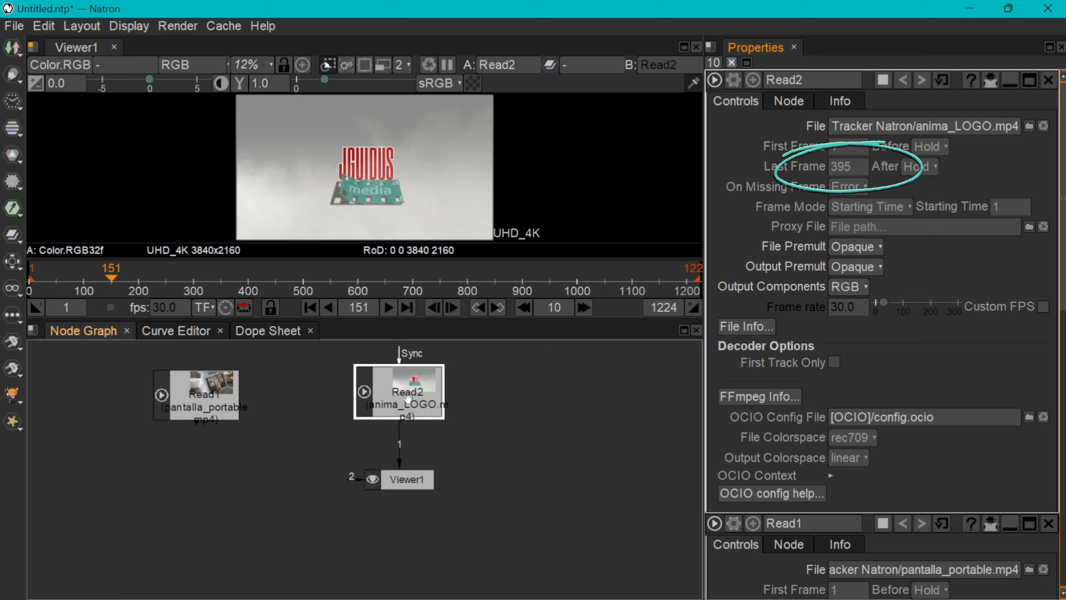
# Connect the viewer to the laptop clip's Read node and spread out the logo Read node and the viewer node
pyautogui.moveTo(396, 451); pyautogui.dragTo(205, 407)
pyautogui.moveTo(414, 388); pyautogui.dragTo(494, 384)
pyautogui.moveTo(409, 479); pyautogui.dragTo(398, 525)
# Scrub through the laptop clip and return to its first frame
pyautogui.click(205, 397)
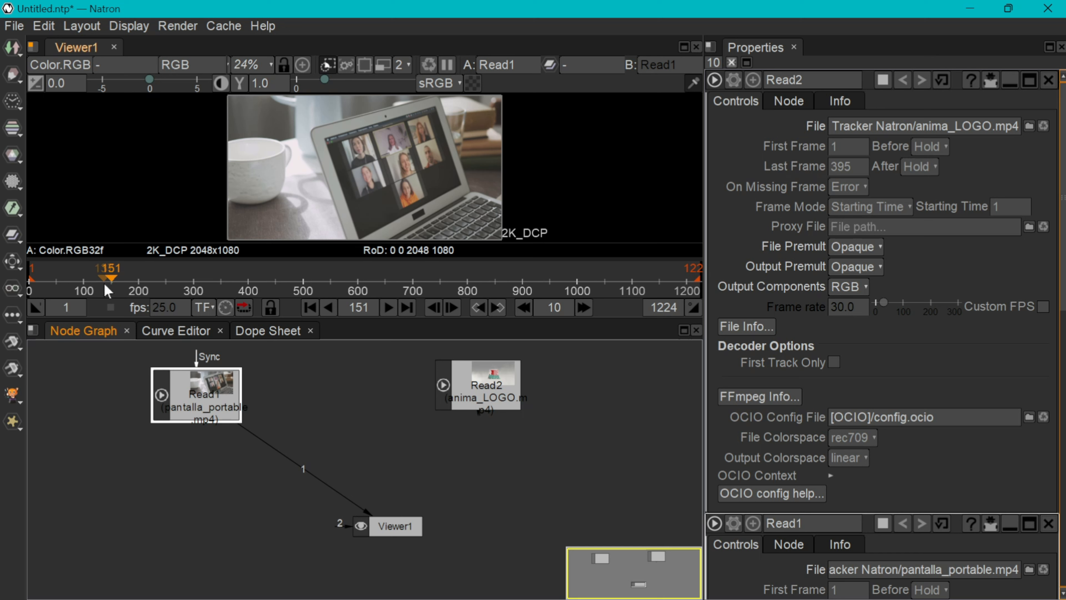
pyautogui.moveTo(107, 290); pyautogui.dragTo(164, 279)
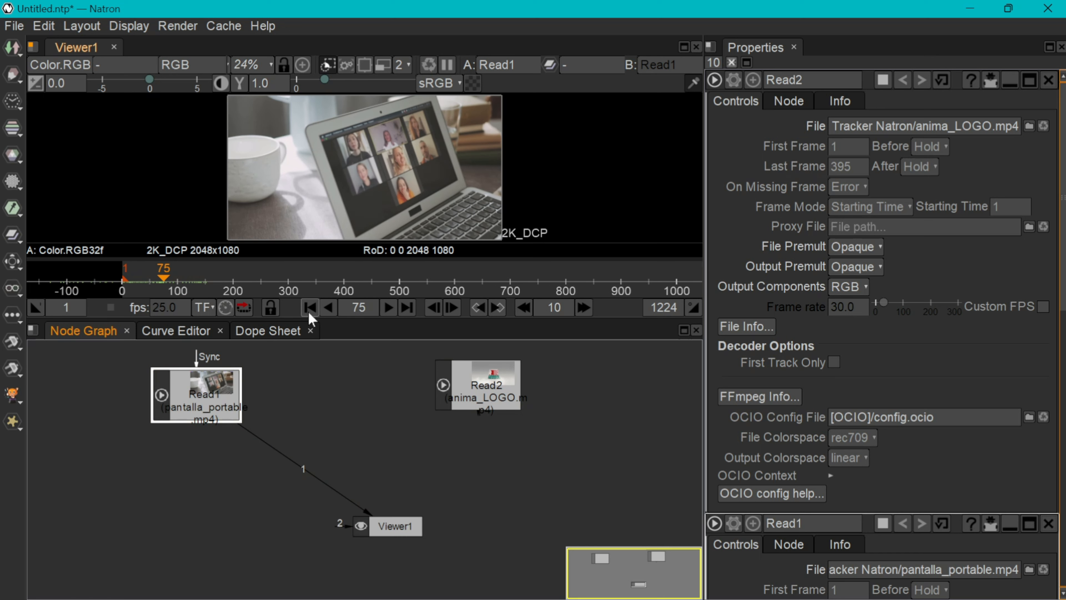
pyautogui.click(309, 311)
# Set both the laptop clip's last frame and the viewer's playback out point to 395
pyautogui.doubleClick(842, 168)
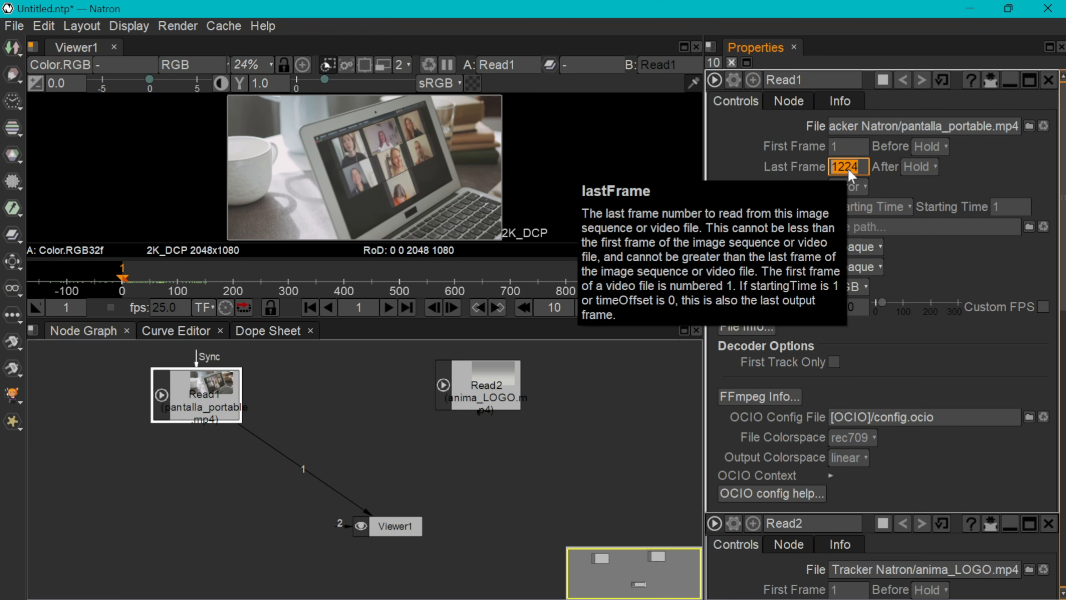
pyautogui.write('395')
pyautogui.press('Return')
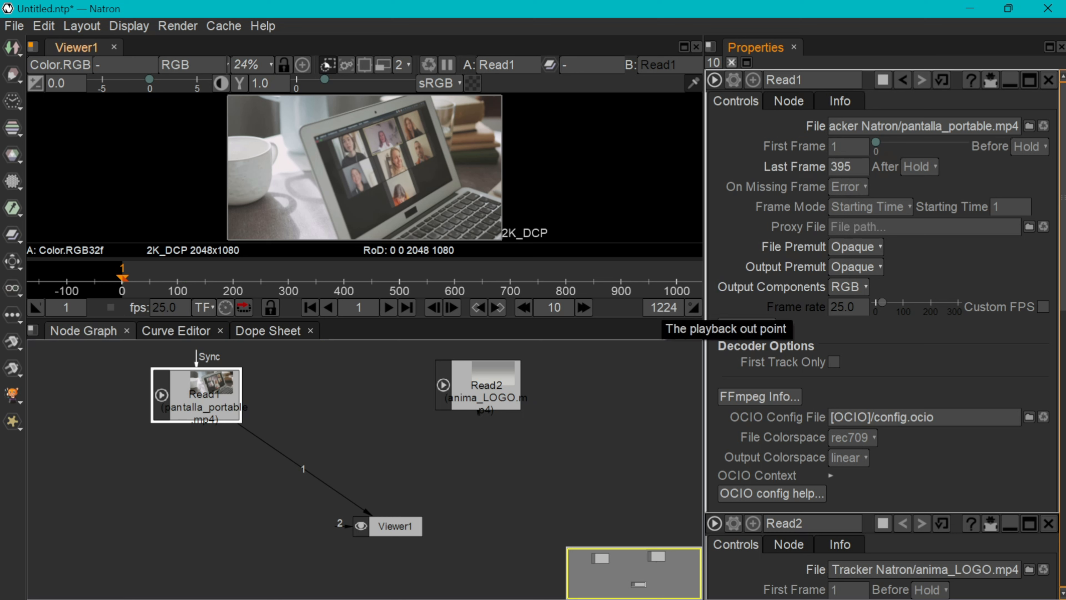
pyautogui.doubleClick(663, 307)
pyautogui.write('395')
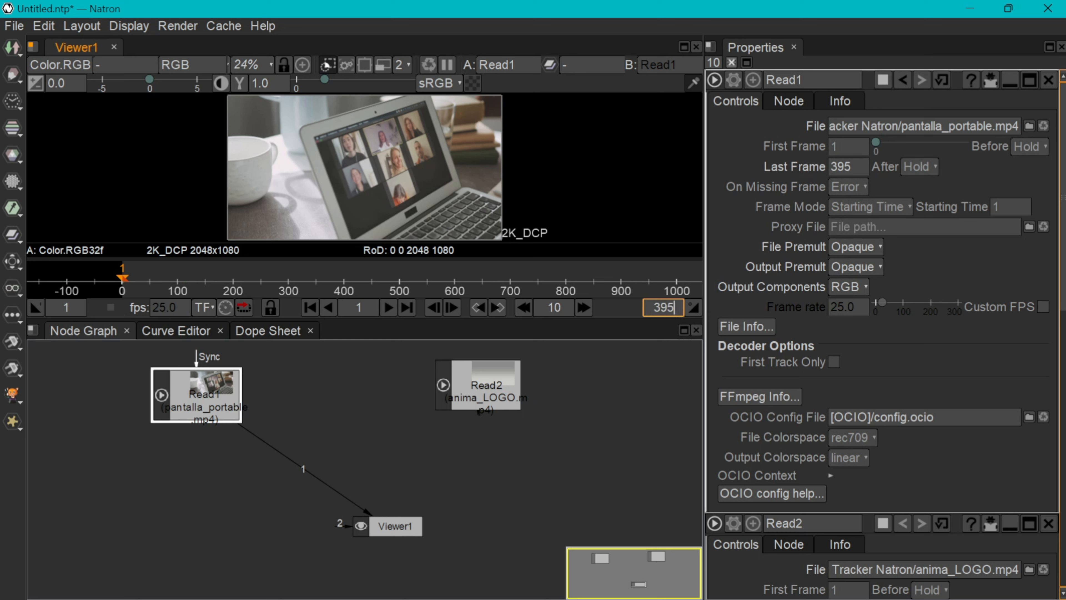
pyautogui.press('Return')
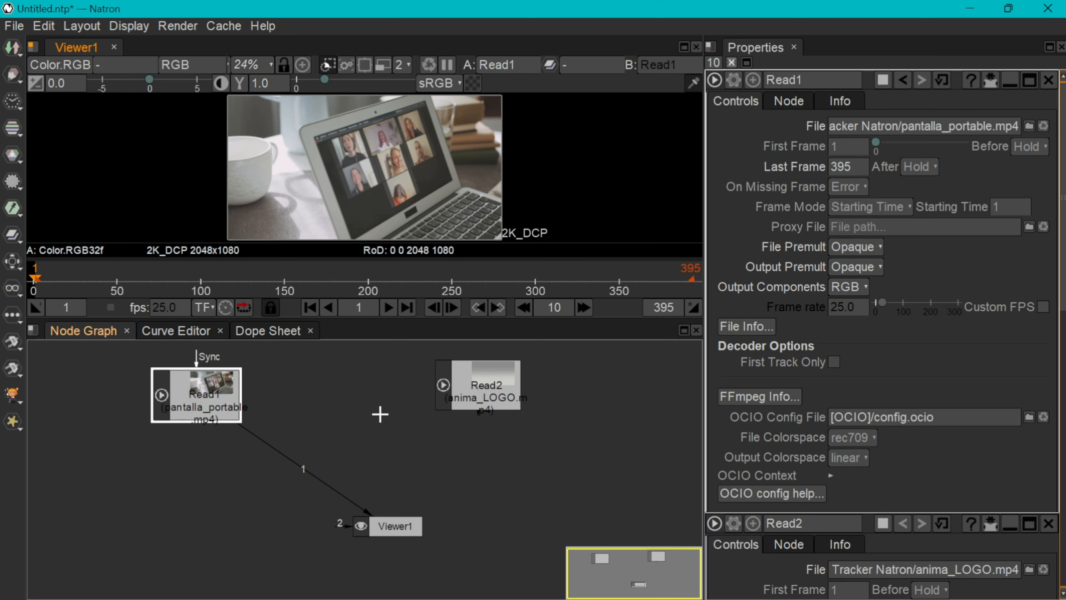
# Set the last frame of the project's frame range to 395 in the project settings
pyautogui.click(394, 527)
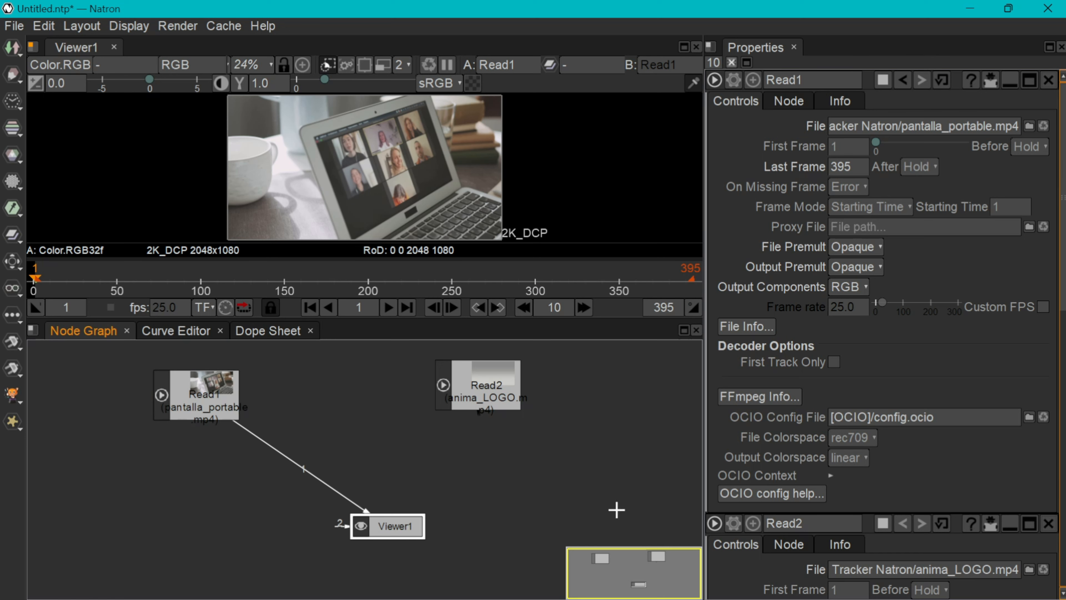
pyautogui.press('s')
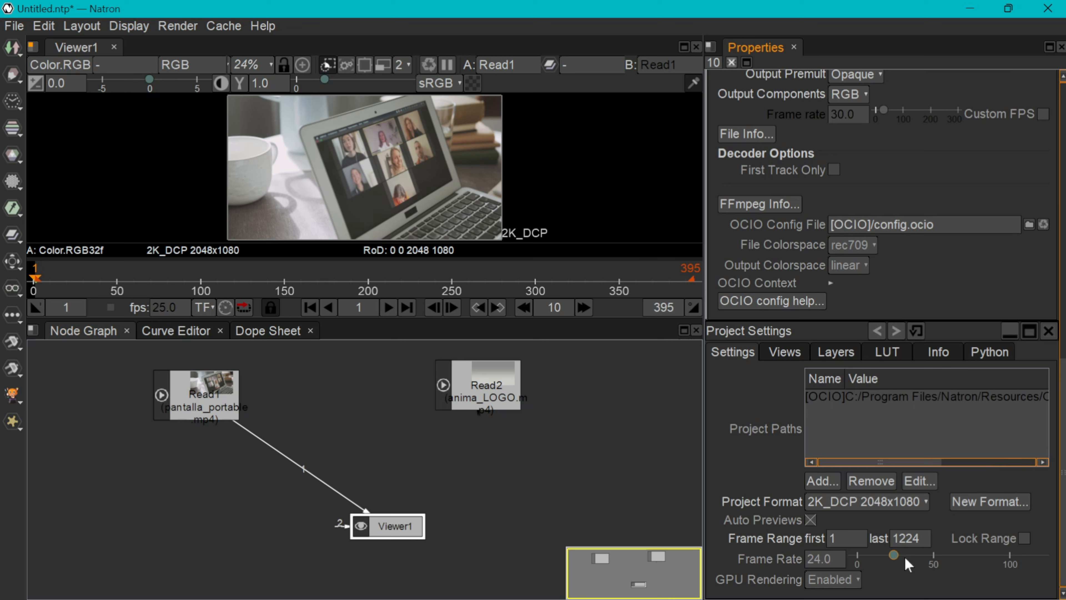
pyautogui.click(906, 542)
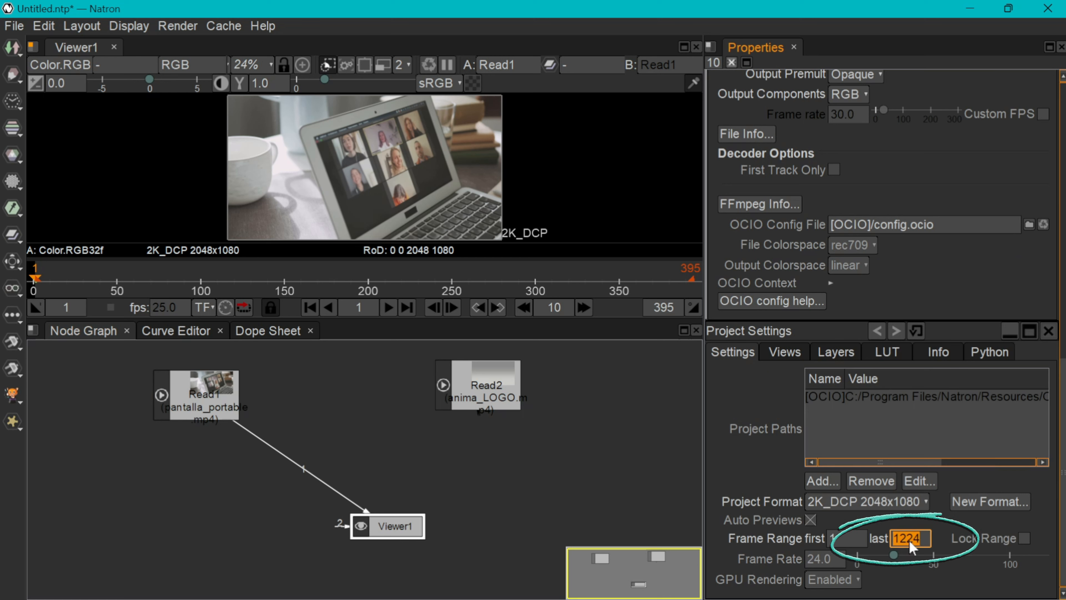
pyautogui.write('39')
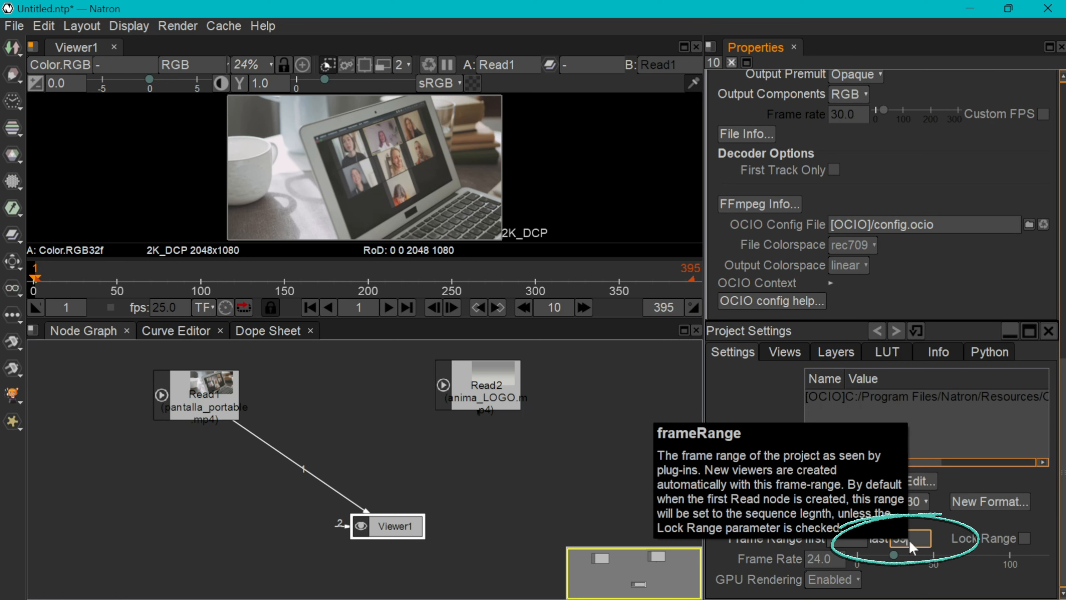
pyautogui.write('5')
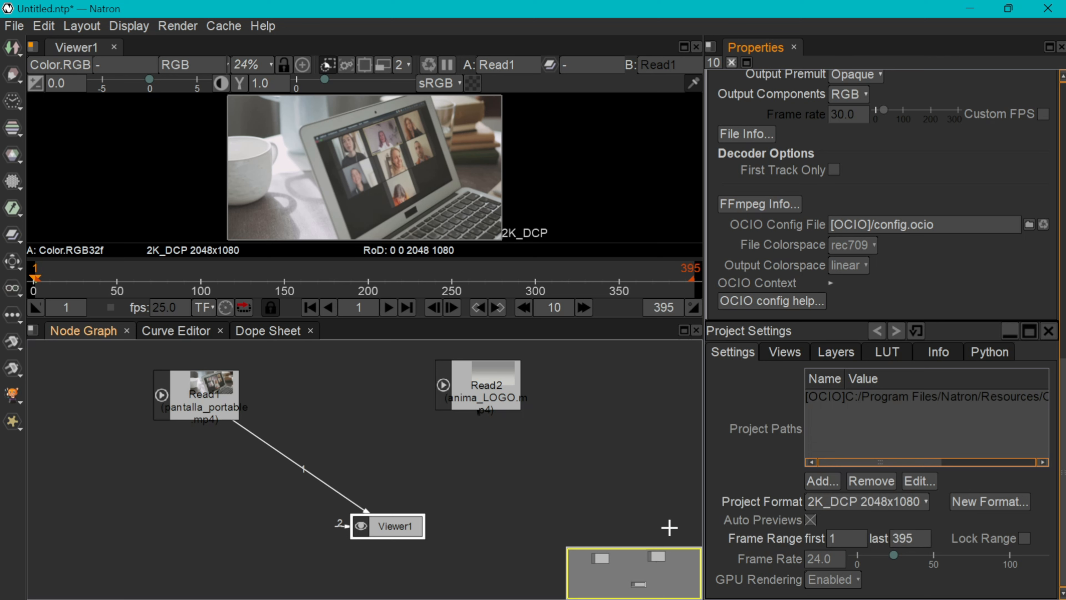
# Set the project frame rate to 30 and check it against the frame rates of both clips
pyautogui.doubleClick(829, 557)
pyautogui.write('30')
pyautogui.doubleClick(196, 395)
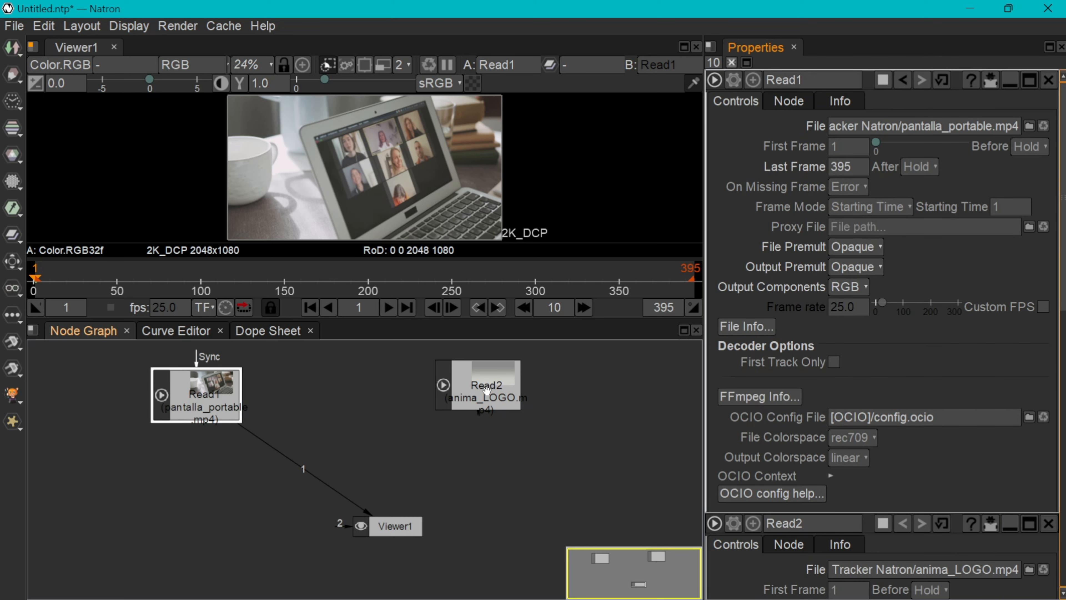
pyautogui.doubleClick(486, 390)
pyautogui.doubleClick(369, 525)
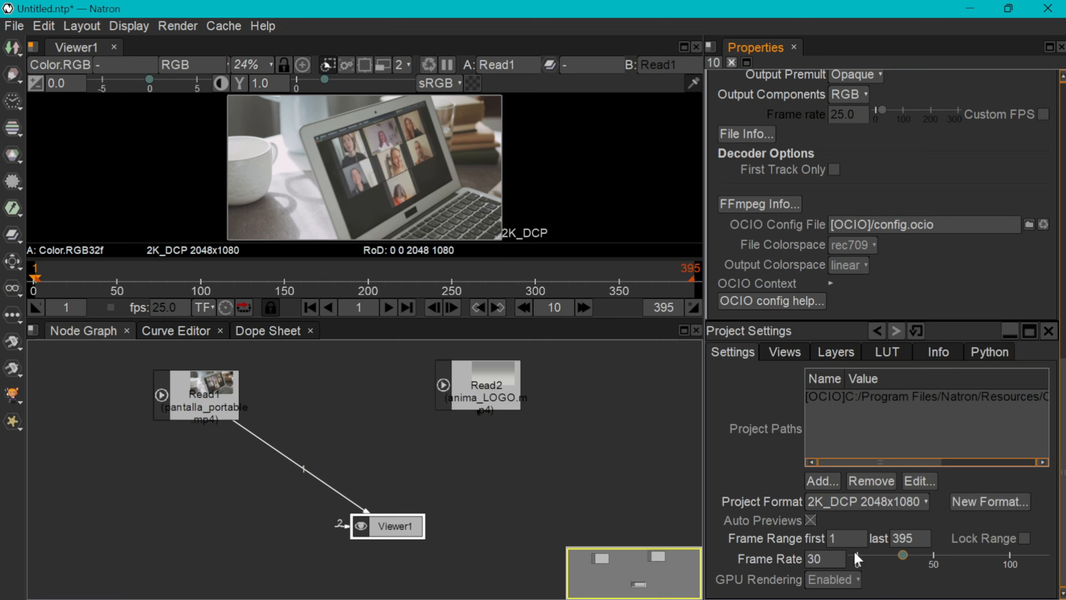
# Set the project frame rate to 25
pyautogui.doubleClick(829, 562)
pyautogui.write('25')
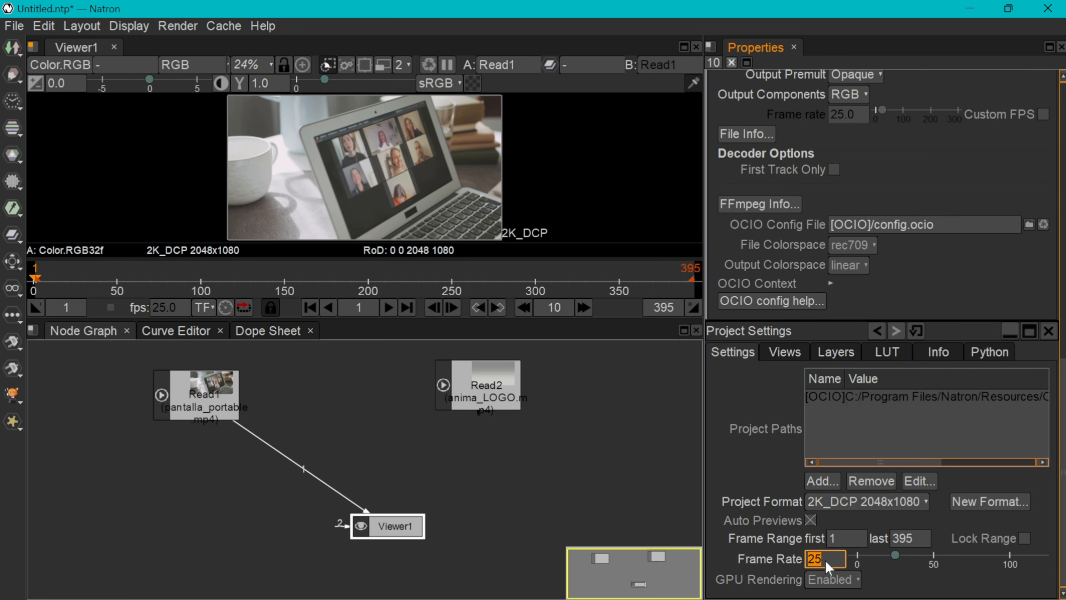
pyautogui.press('Return')
# Insert a Tracker node between the laptop clip and the viewer, and place it below the clip's Read node
pyautogui.click(206, 401)
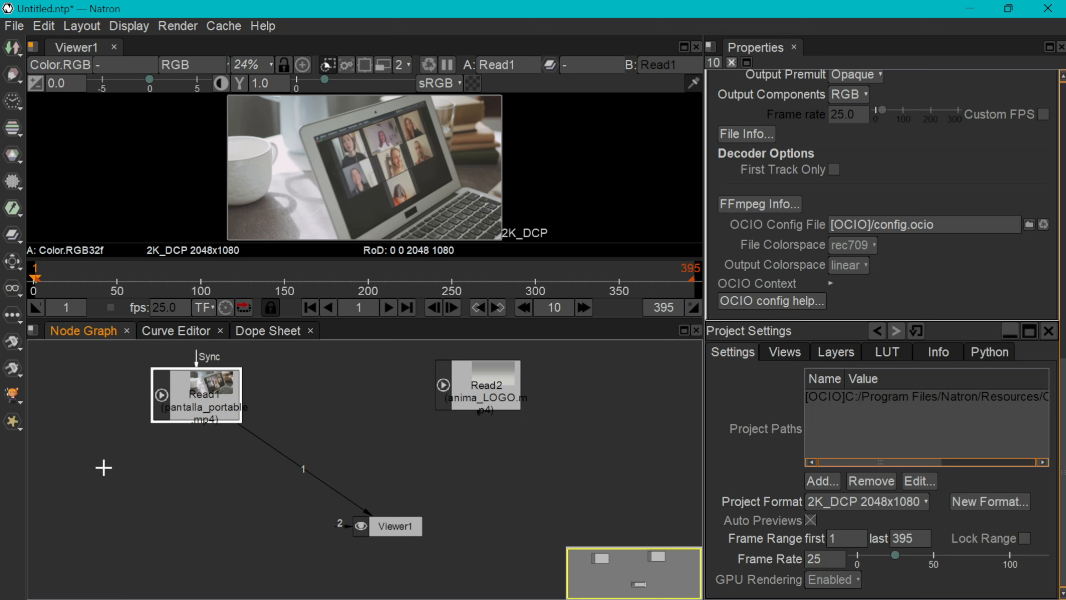
pyautogui.press('Tab')
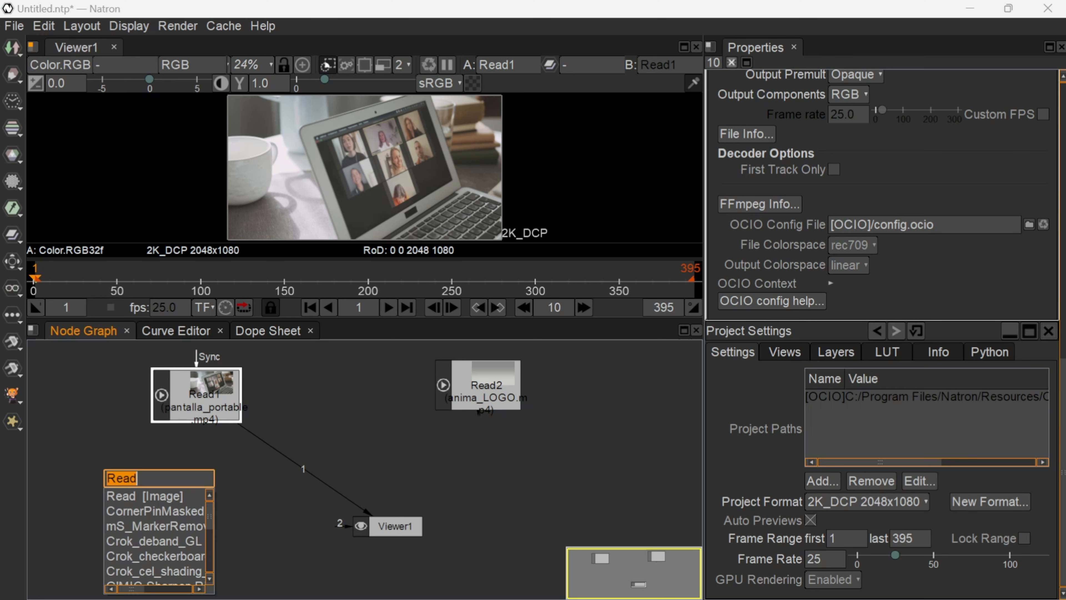
pyautogui.write('trac')
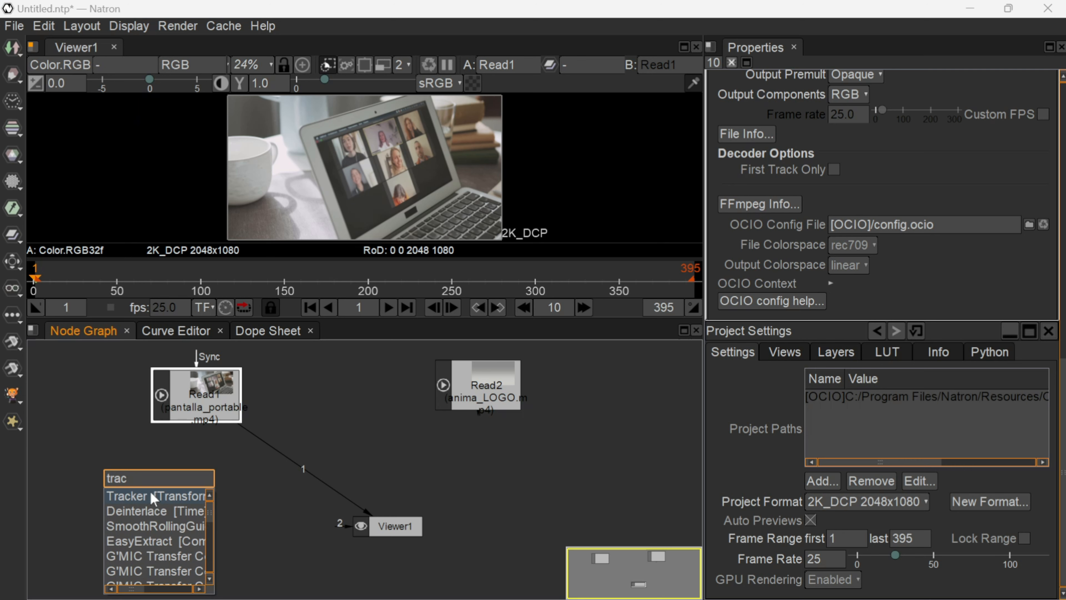
pyautogui.click(143, 499)
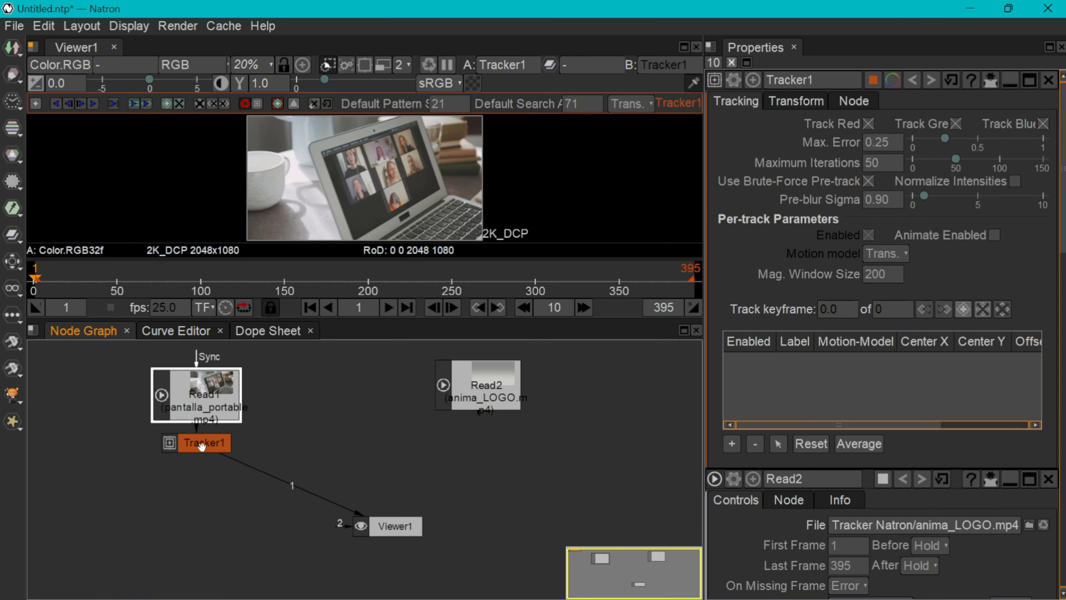
pyautogui.moveTo(202, 445); pyautogui.dragTo(206, 473)
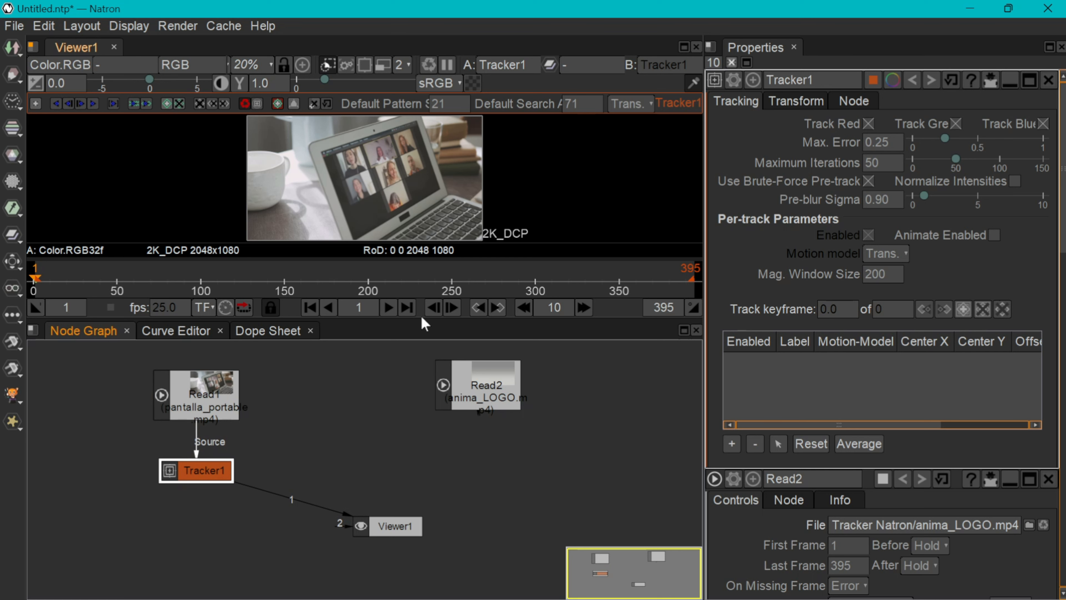
# Enlarge the viewer area at the expense of the node graph, keeping all nodes in view at a smaller scale
pyautogui.moveTo(423, 317); pyautogui.dragTo(424, 362)
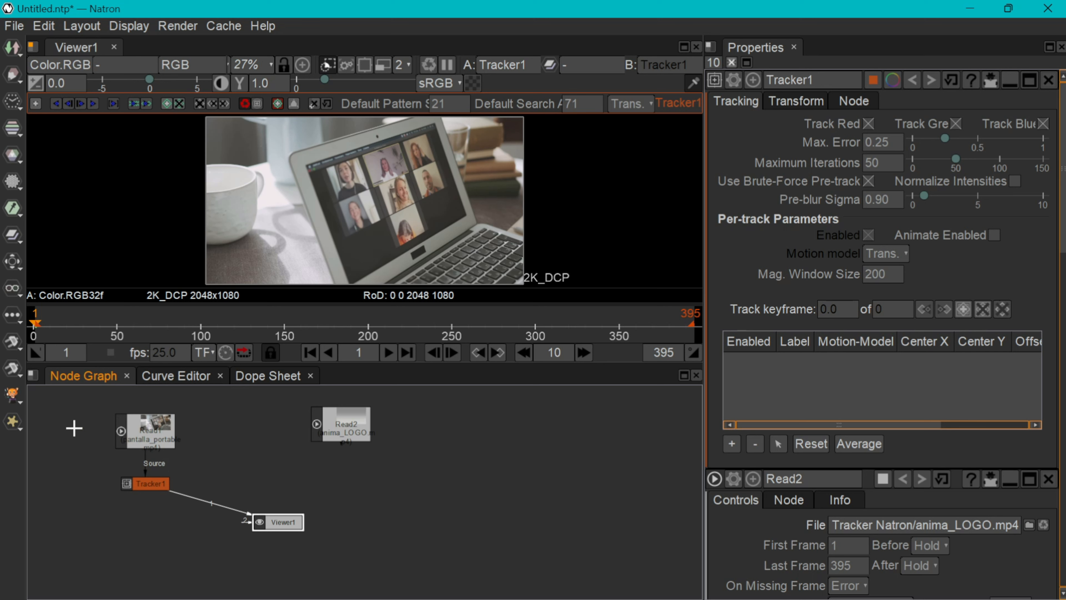
pyautogui.scroll(-2, 74, 428)
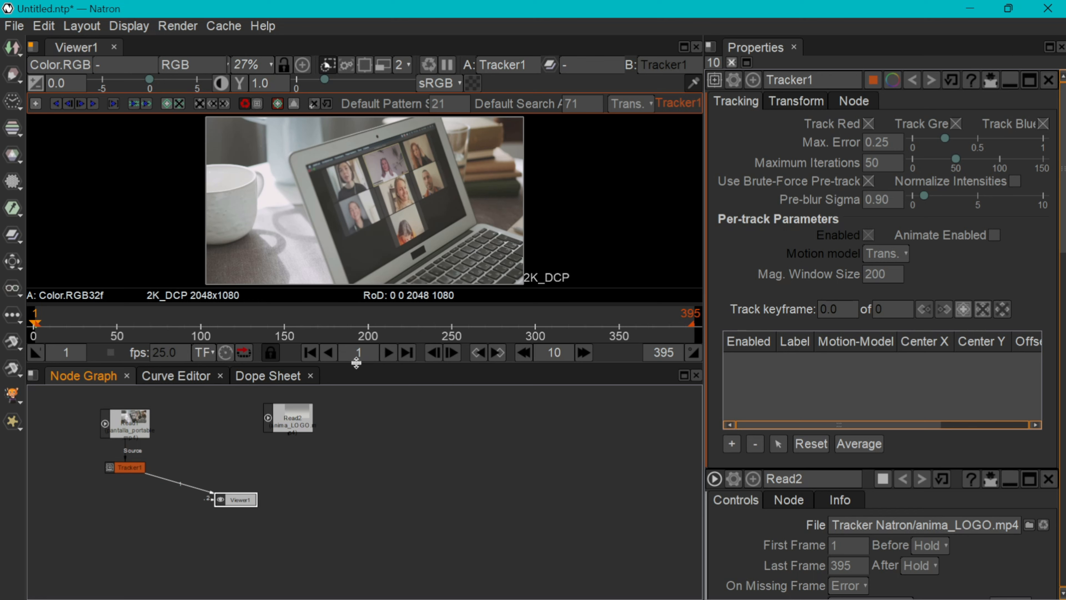
pyautogui.moveTo(355, 365); pyautogui.dragTo(361, 393)
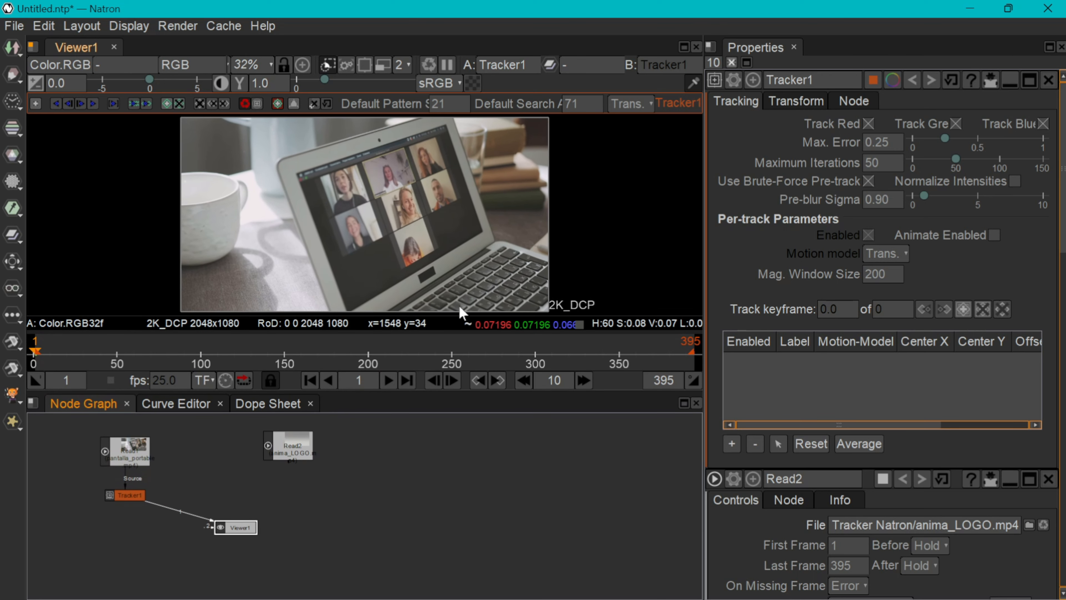
# Add one new track to the Tracker node for the laptop clip at frame 1
pyautogui.click(124, 498)
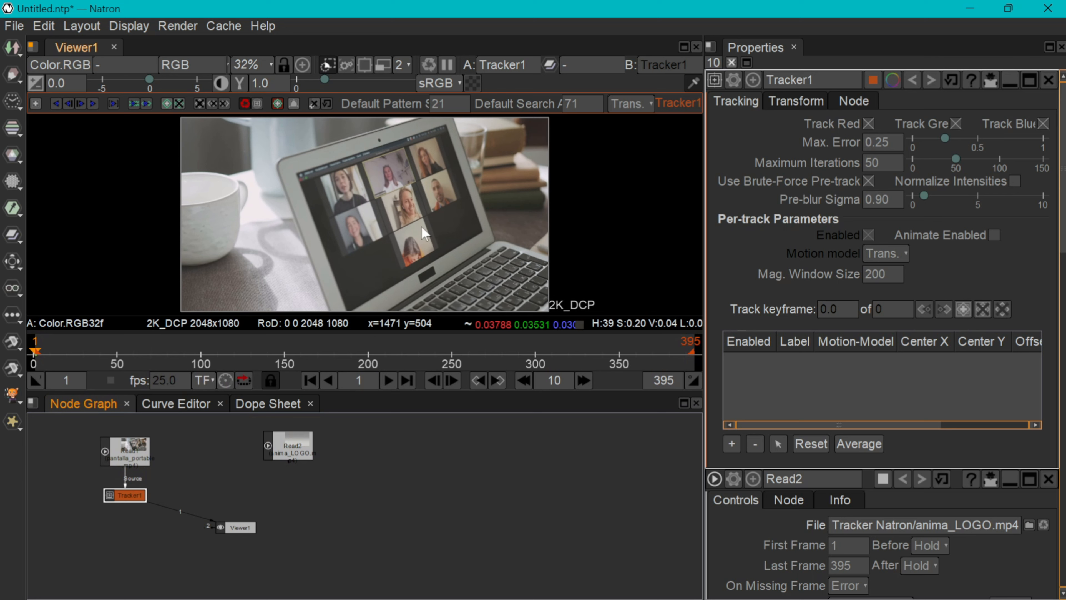
pyautogui.scroll(-5, 356, 273)
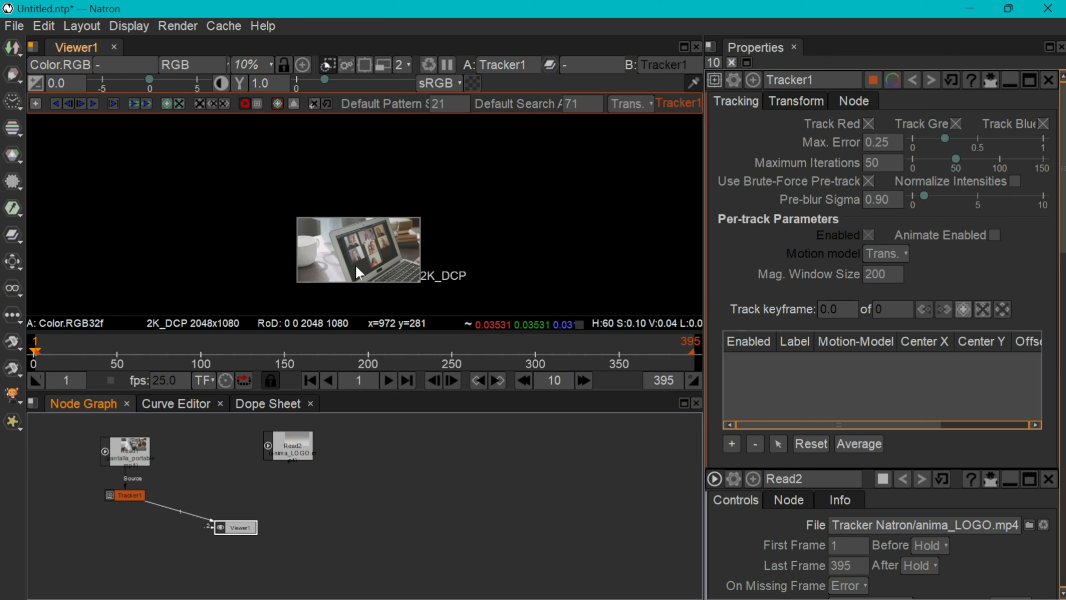
pyautogui.scroll(9, 356, 273)
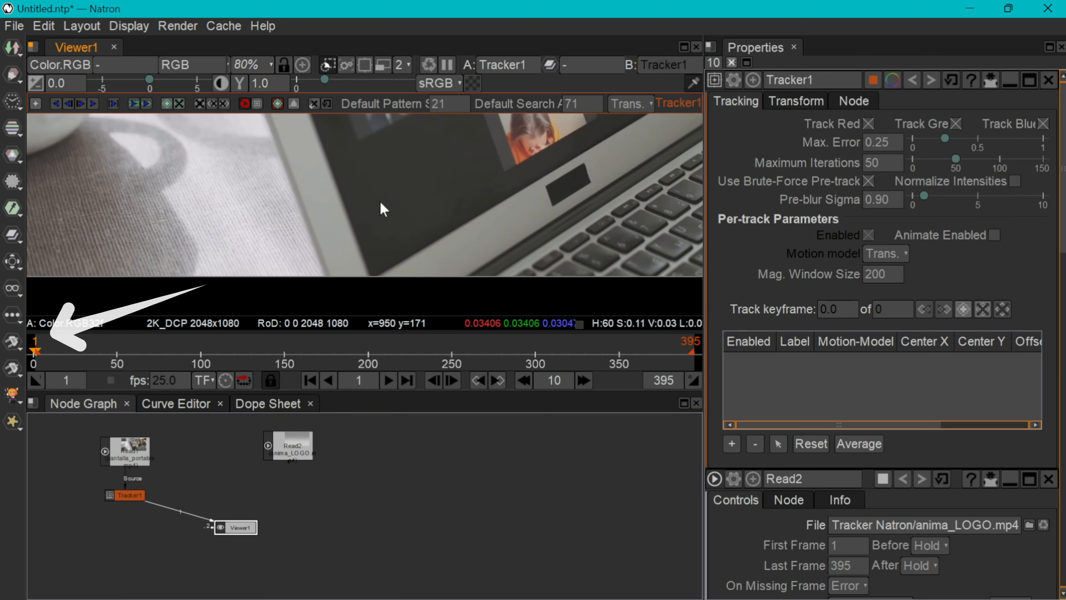
pyautogui.moveTo(380, 203); pyautogui.dragTo(396, 182)
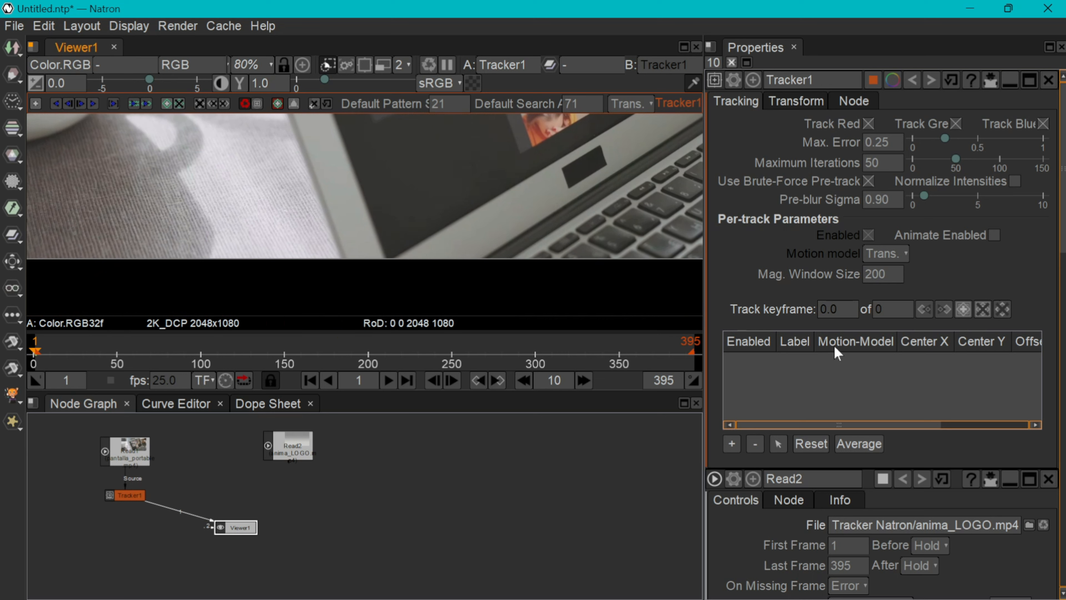
pyautogui.click(842, 172)
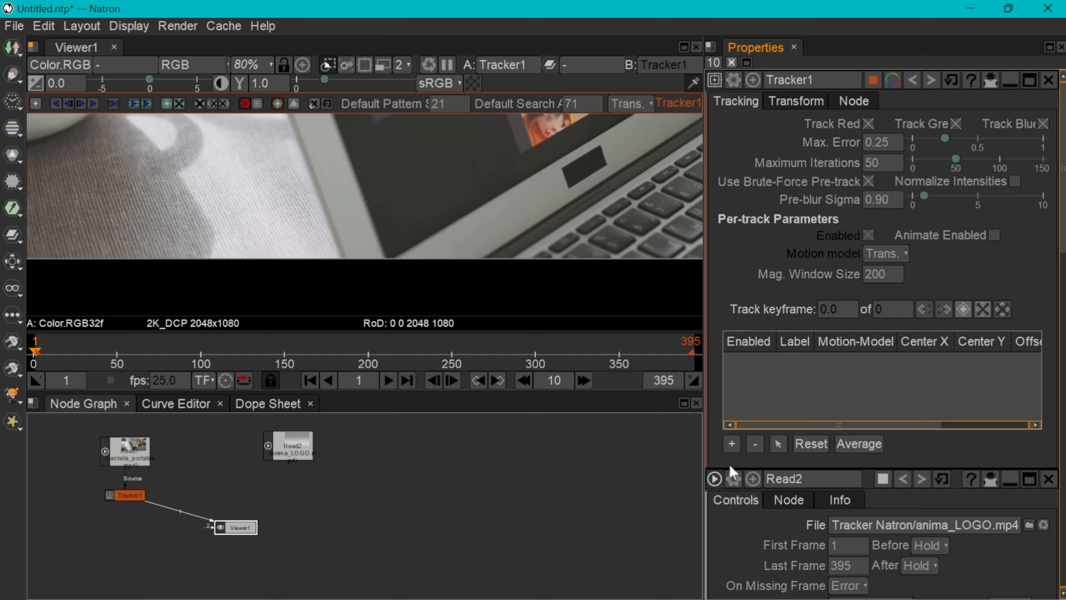
pyautogui.click(731, 444)
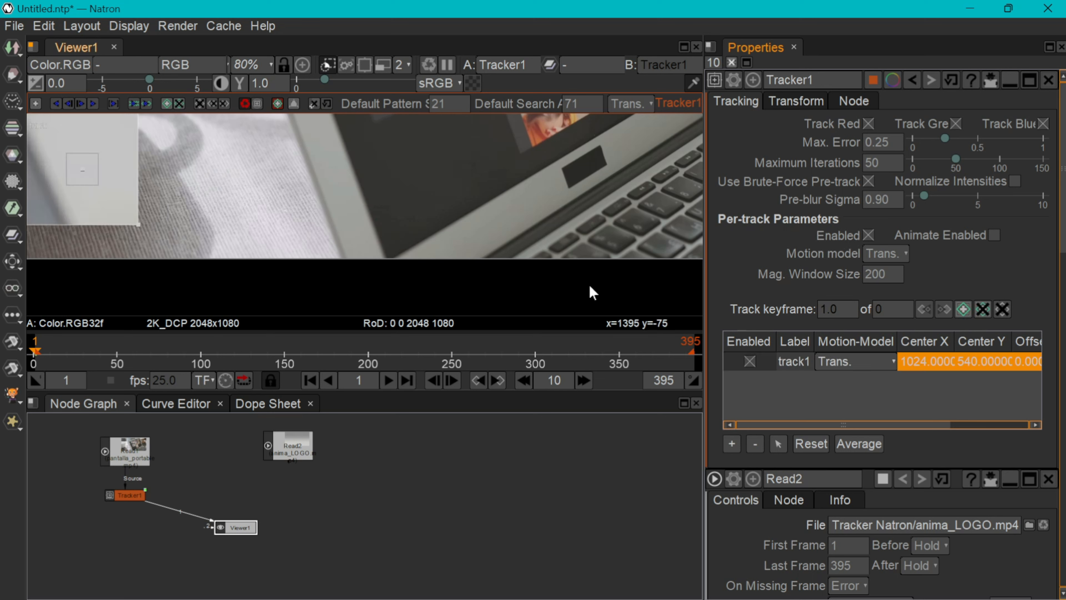
# Place the track point on the laptop display's lower-left corner at the image's bottom edge, about X 933, Y -2
pyautogui.scroll(-2, 596, 164)
pyautogui.scroll(-7, 596, 163)
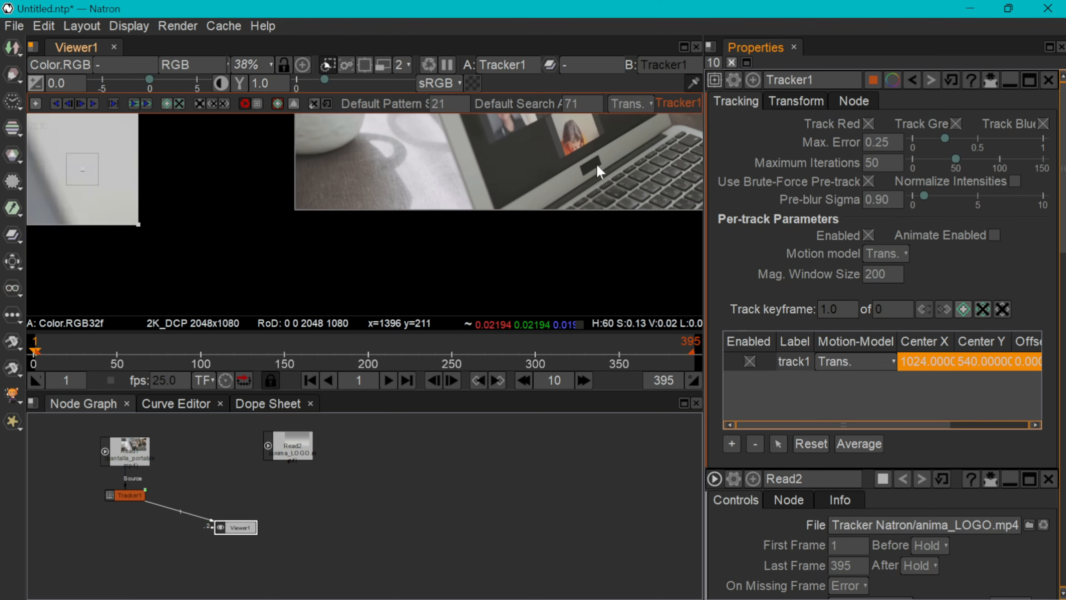
pyautogui.scroll(-3, 596, 165)
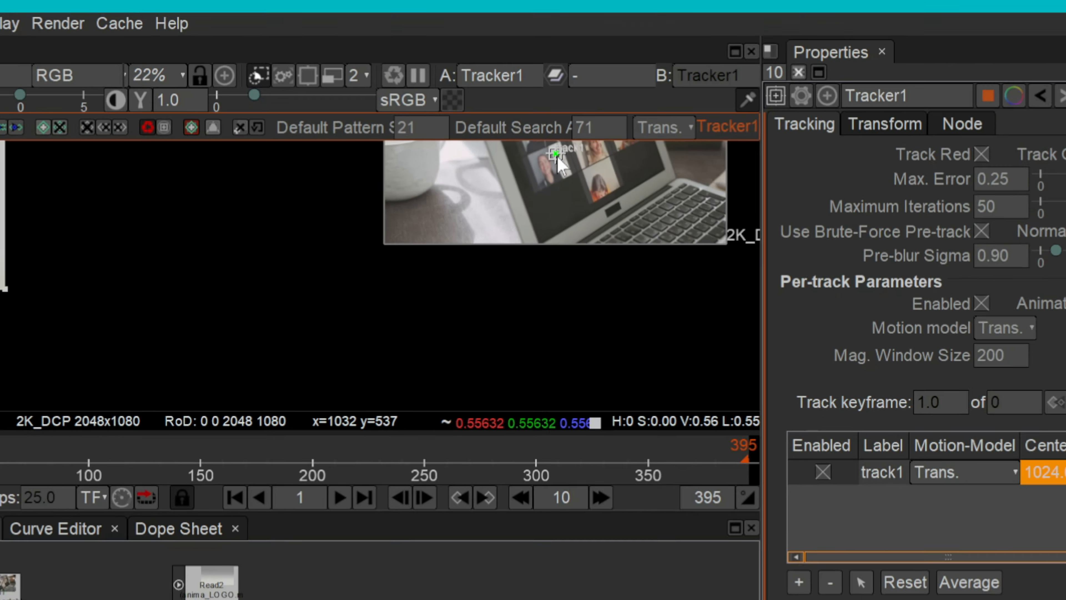
pyautogui.moveTo(566, 55)
pyautogui.mouseDown()
pyautogui.moveTo(550, 222)
pyautogui.moveTo(546, 162)
pyautogui.moveTo(539, 188)
pyautogui.mouseUp()
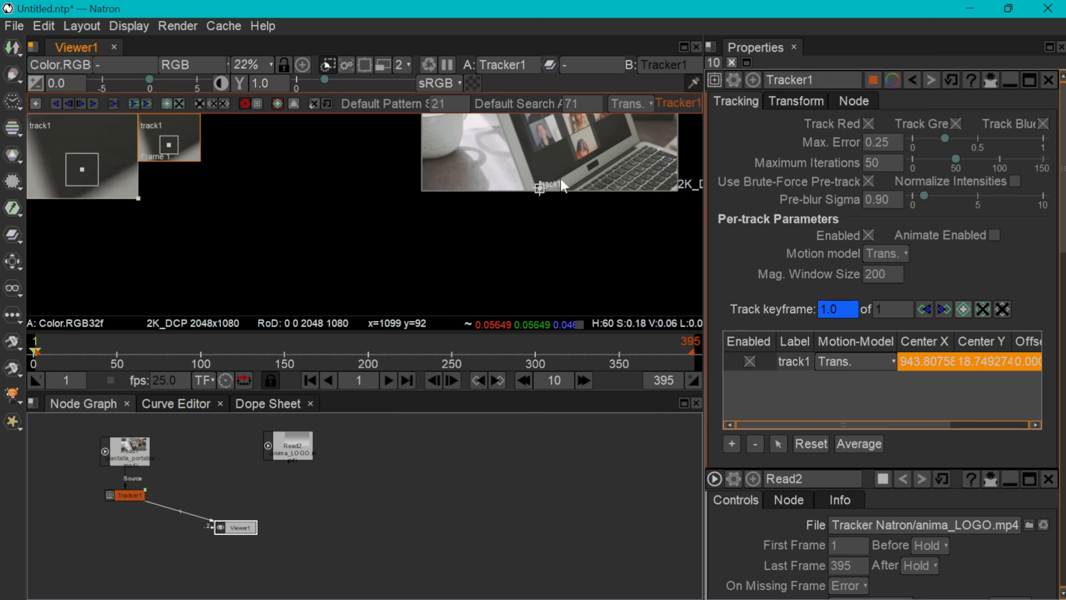
pyautogui.scroll(8, 561, 181)
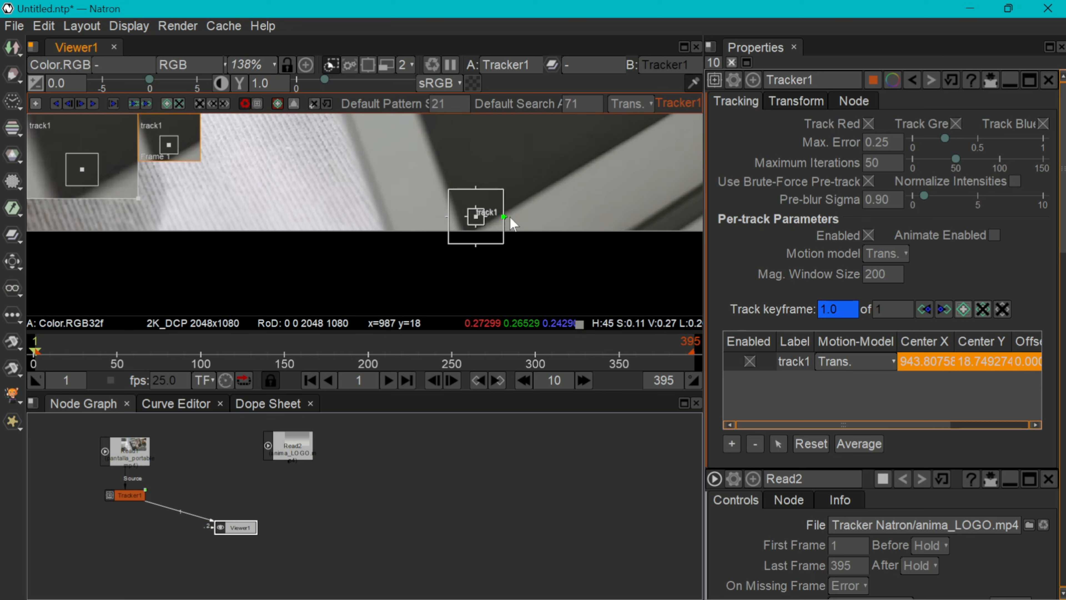
pyautogui.scroll(4, 558, 210)
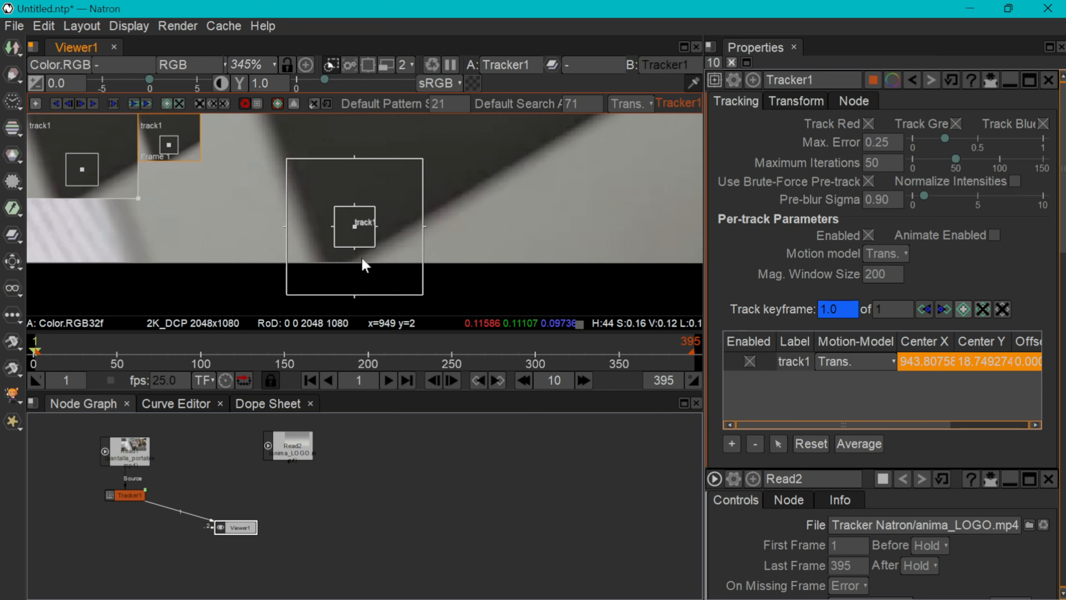
pyautogui.moveTo(356, 228); pyautogui.dragTo(334, 268)
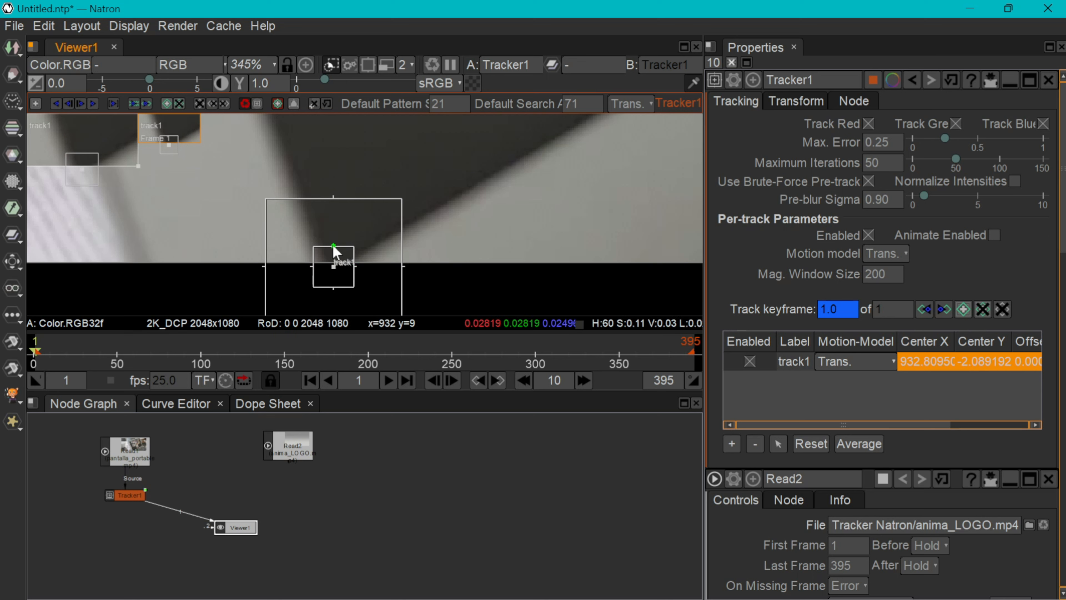
# Enlarge the track's inner pattern box around the screen corner and shrink its outer search box to fit more closely around it
pyautogui.moveTo(334, 247); pyautogui.dragTo(335, 241)
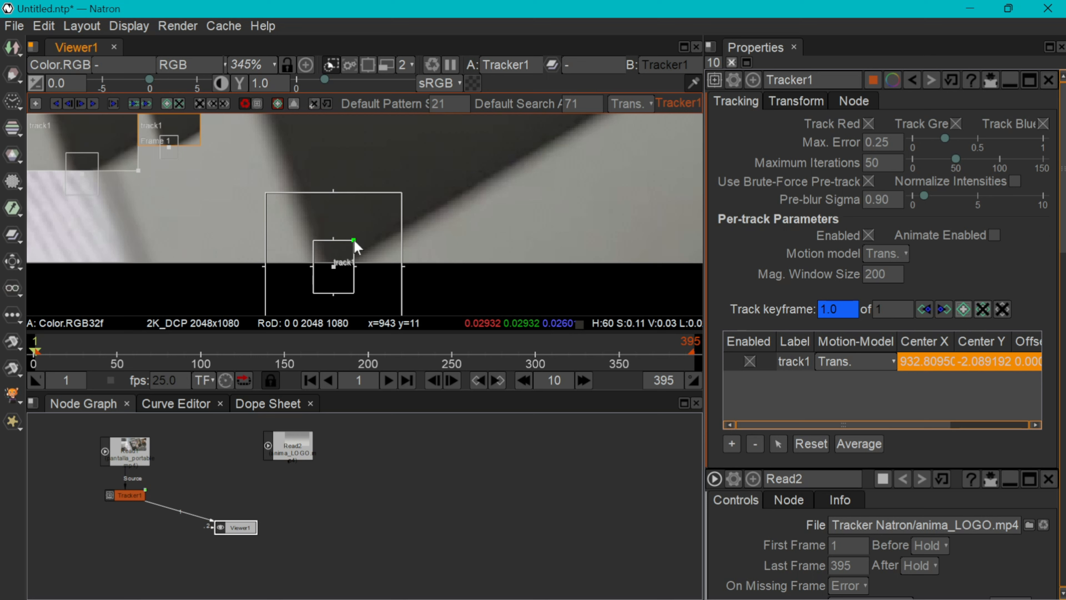
pyautogui.moveTo(354, 240); pyautogui.dragTo(377, 231)
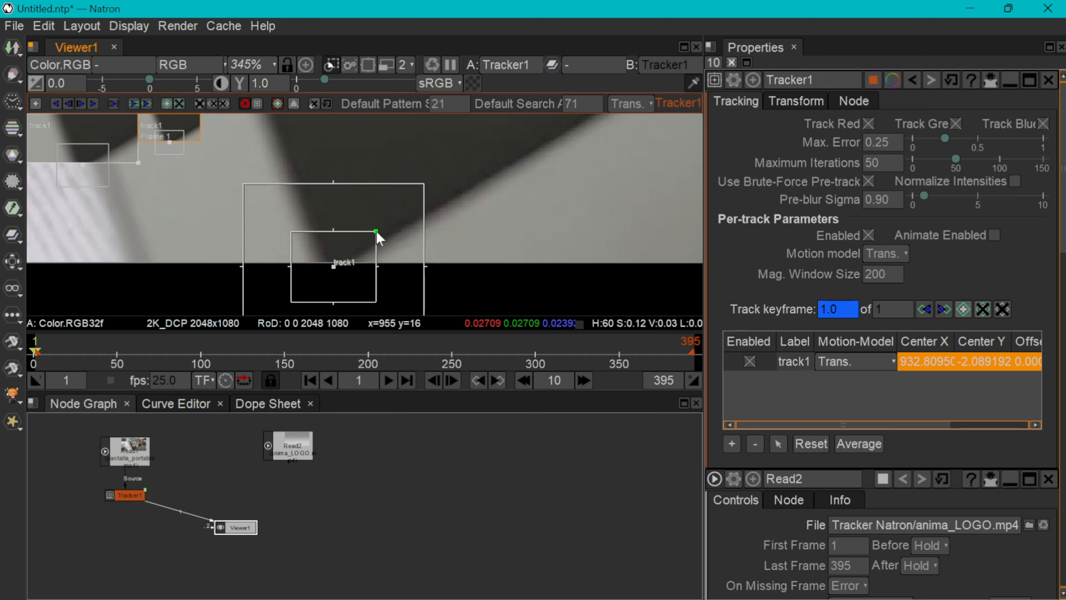
pyautogui.moveTo(377, 232); pyautogui.dragTo(382, 228)
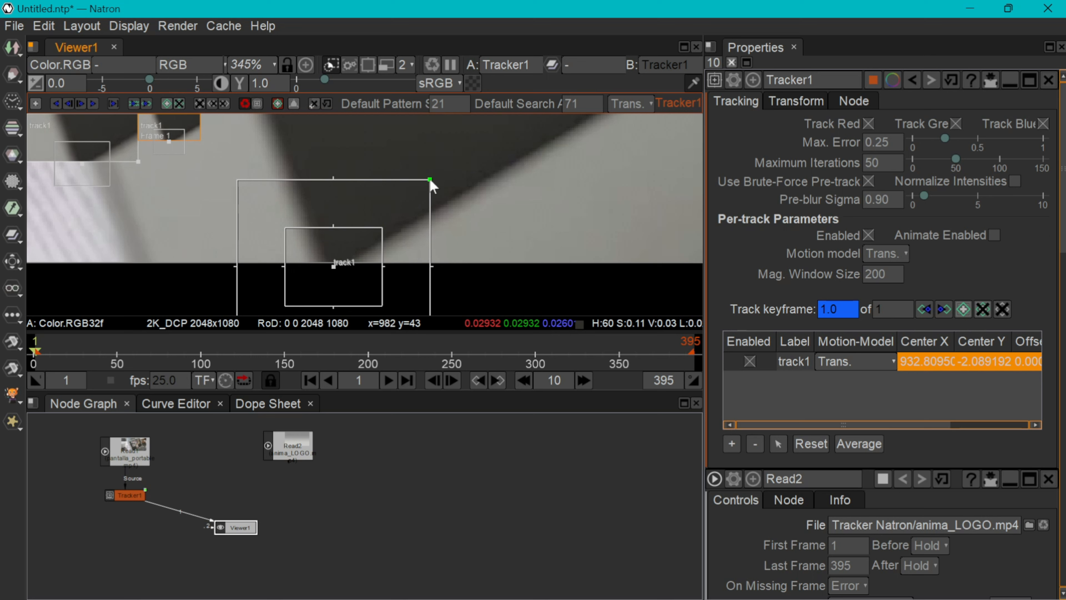
pyautogui.moveTo(430, 181); pyautogui.dragTo(411, 197)
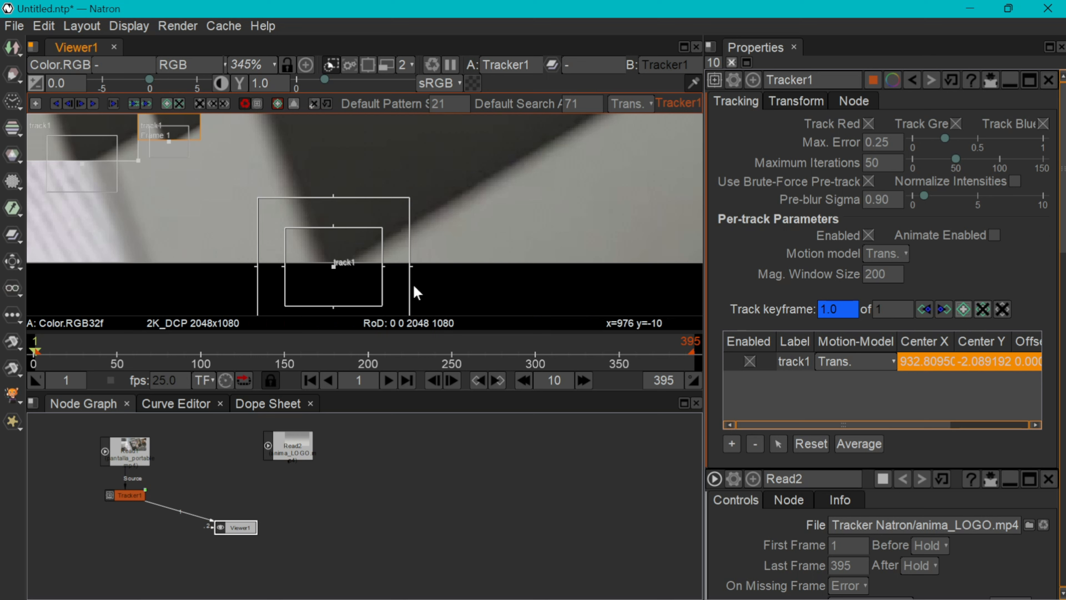